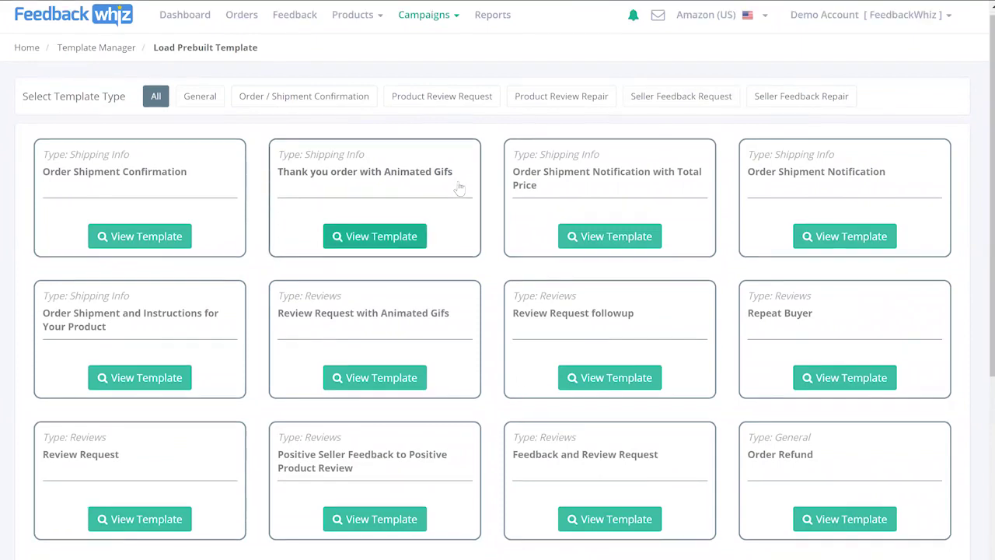
- Browse the prebuilt templates and preview the Order Shipment Confirmation template without loading it
scroll(459, 187, down, 5)
scroll(408, 314, up, 5)
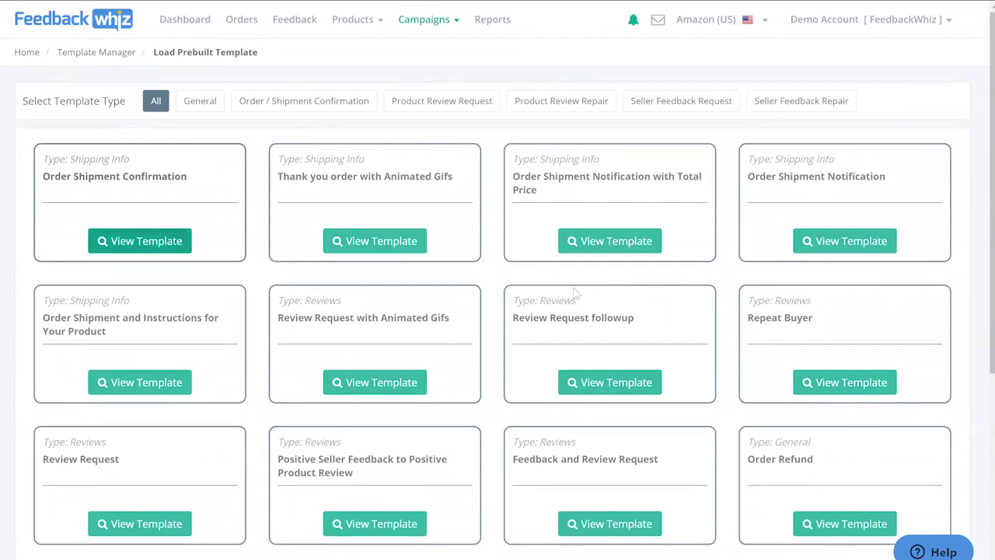
scroll(575, 293, down, 5)
scroll(575, 293, down, 2)
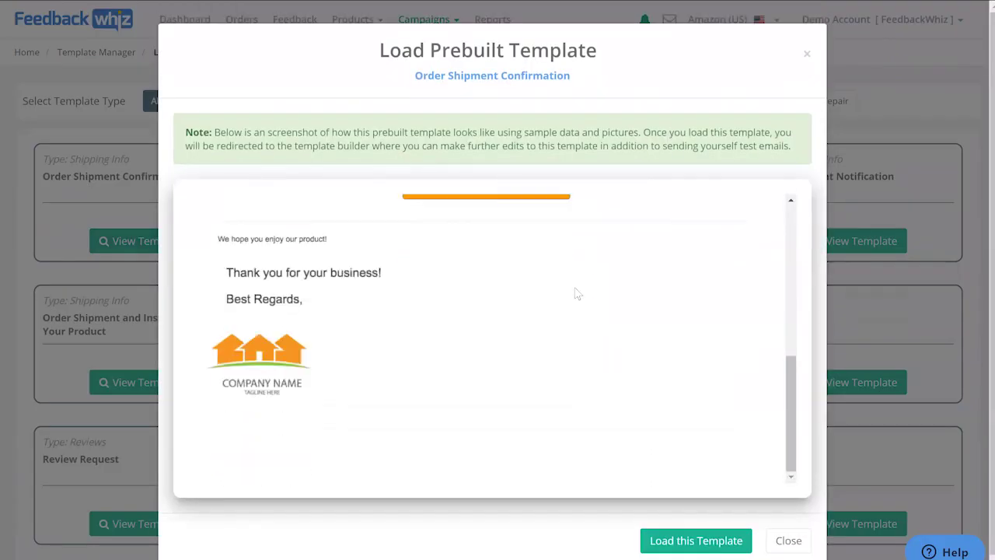
scroll(576, 294, up, 8)
click(807, 53)
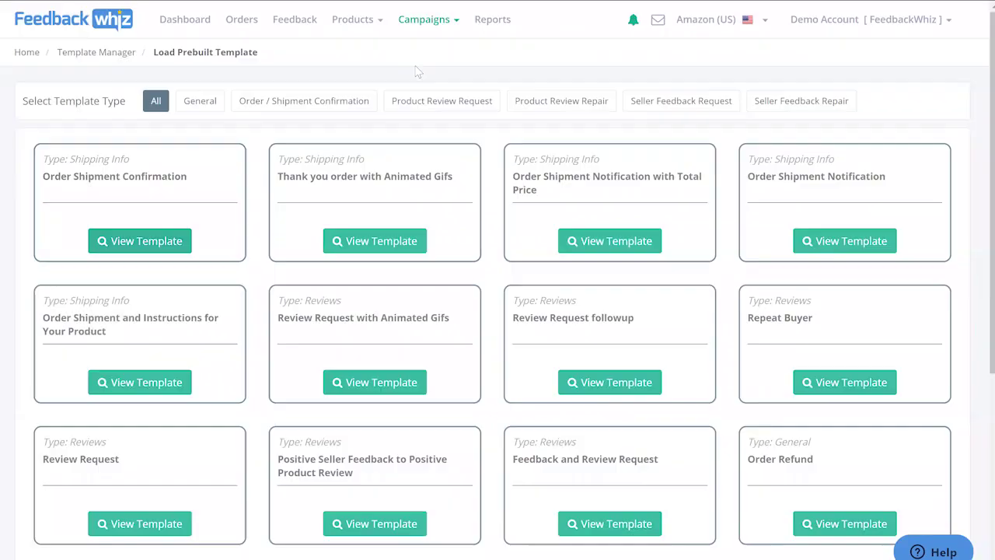
click(424, 35)
click(428, 71)
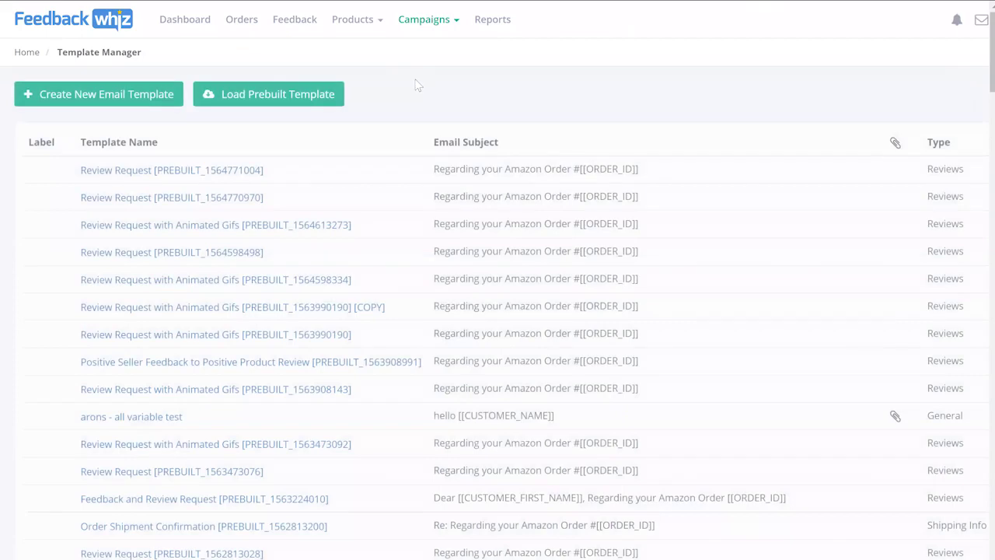
click(247, 204)
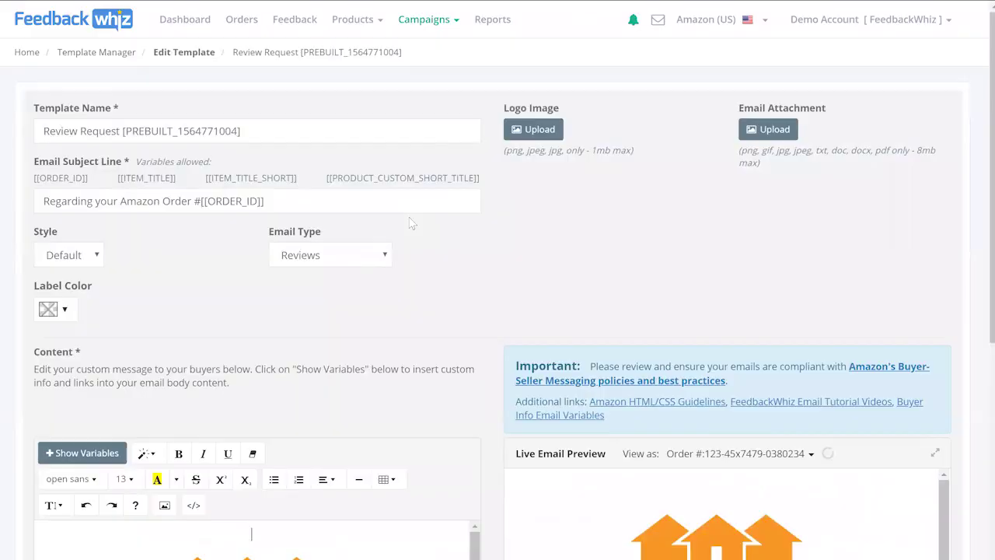
- Shrink the company logo image slightly in the email body, keeping its proportions
scroll(412, 223, down, 3)
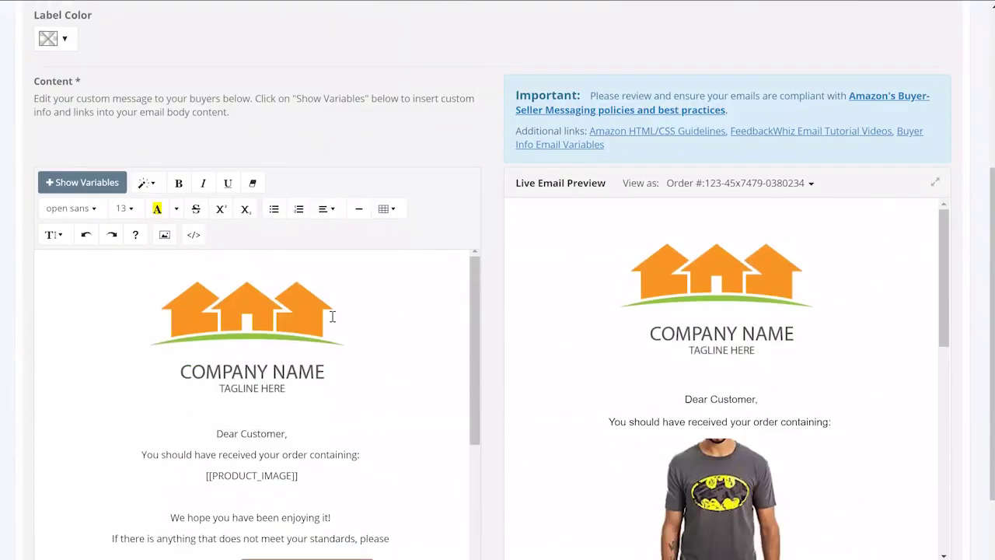
click(325, 319)
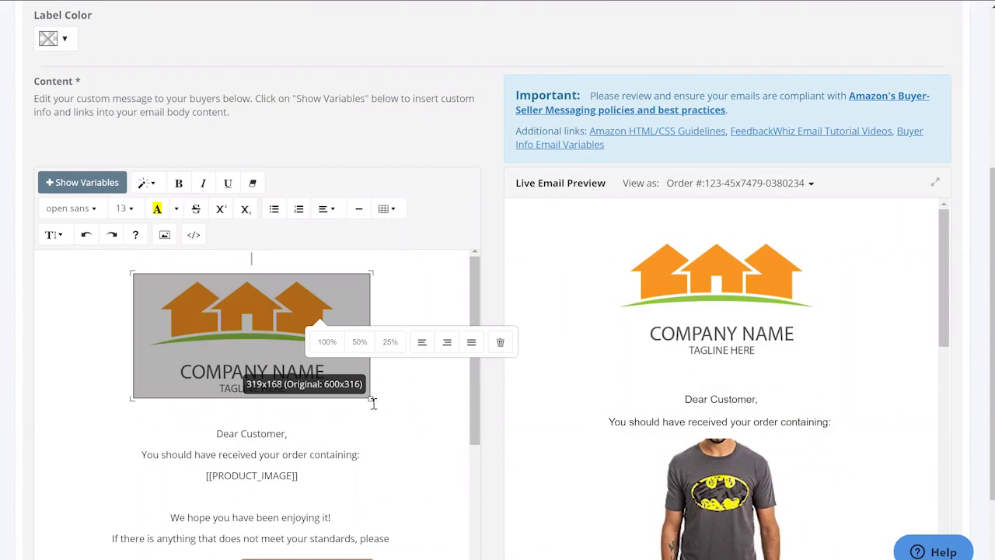
drag(370, 399, 356, 386)
click(584, 336)
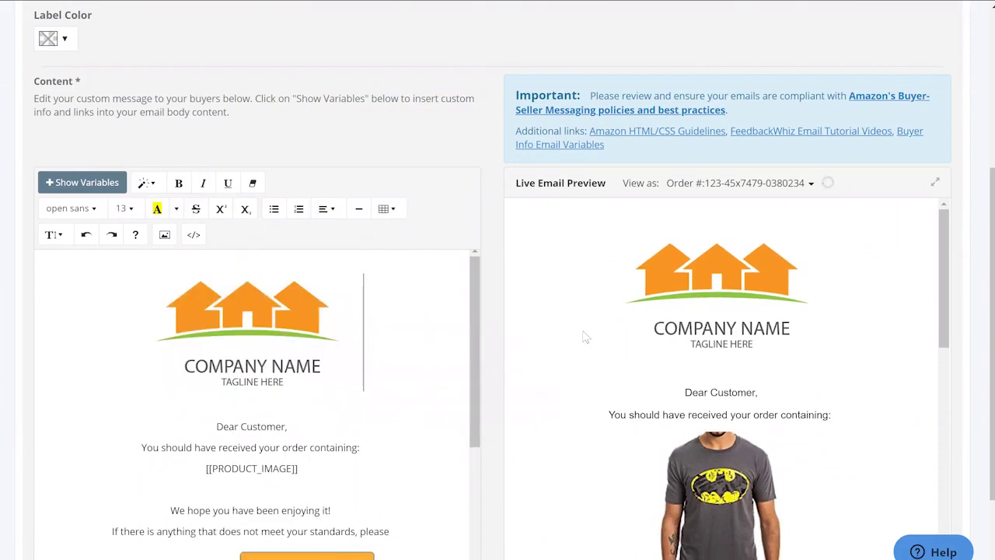
- Review the live email preview down to the review link and look through the available email template variables
scroll(585, 336, down, 4)
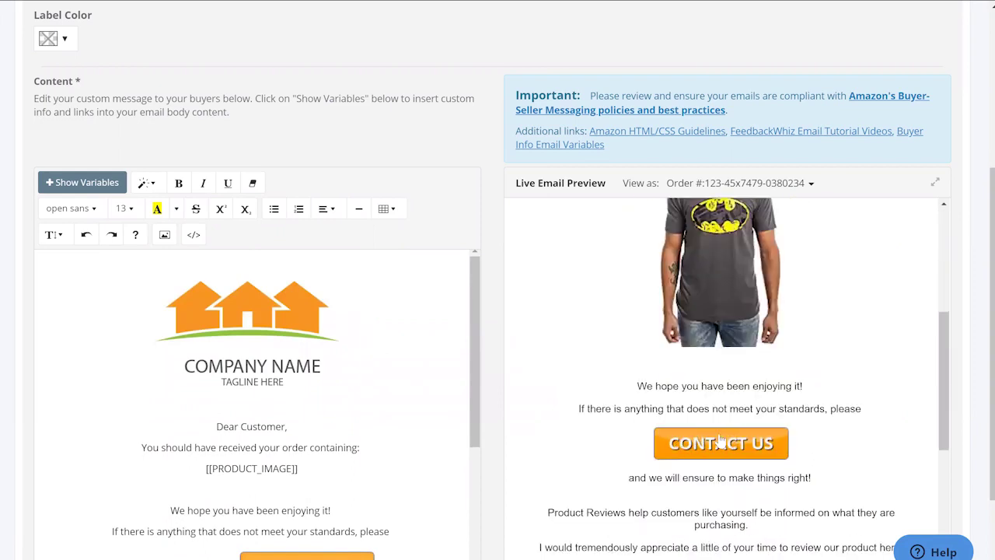
scroll(734, 470, down, 2)
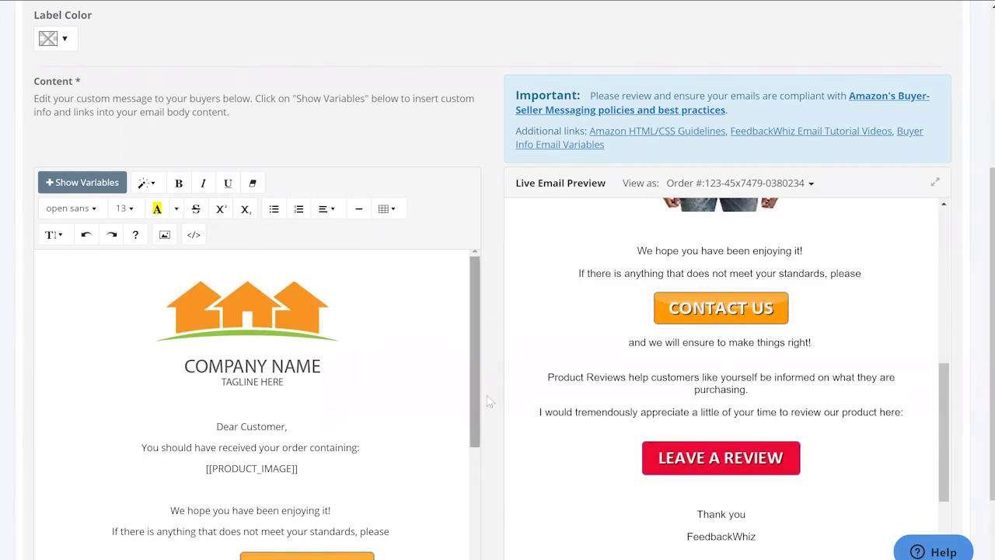
scroll(354, 454, down, 2)
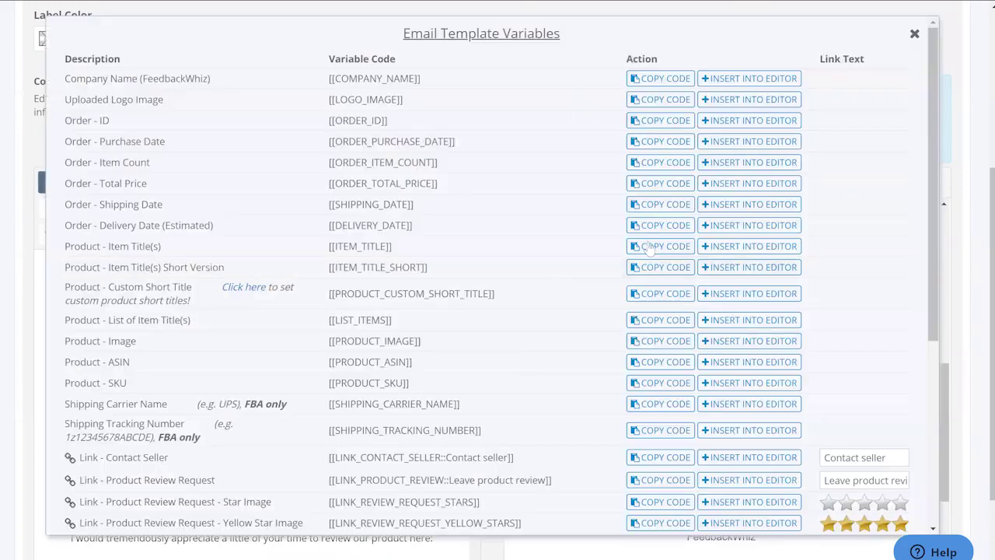
scroll(838, 429, down, 5)
click(485, 516)
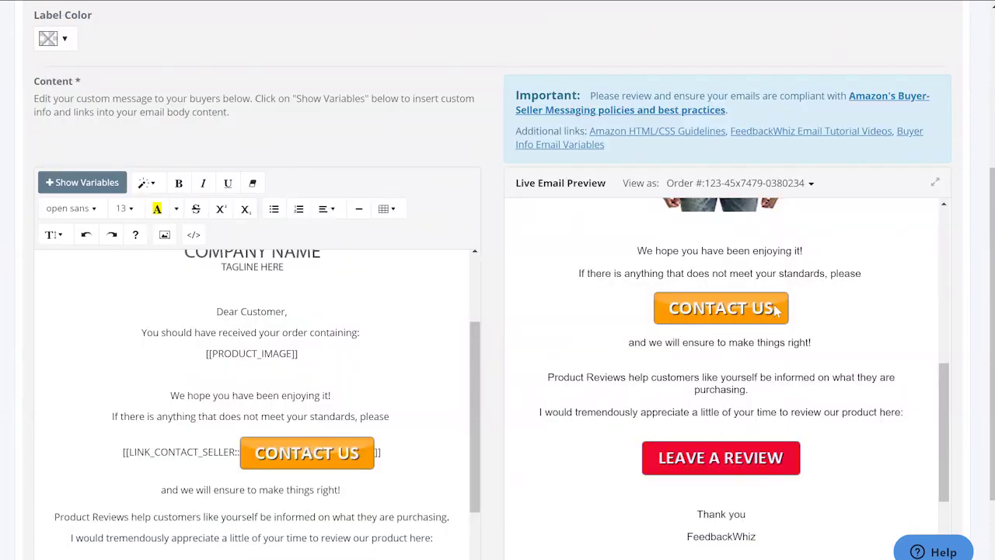
- Add a line below the product image variable and insert the Link - Contact Seller variable there
click(330, 362)
key(Return)
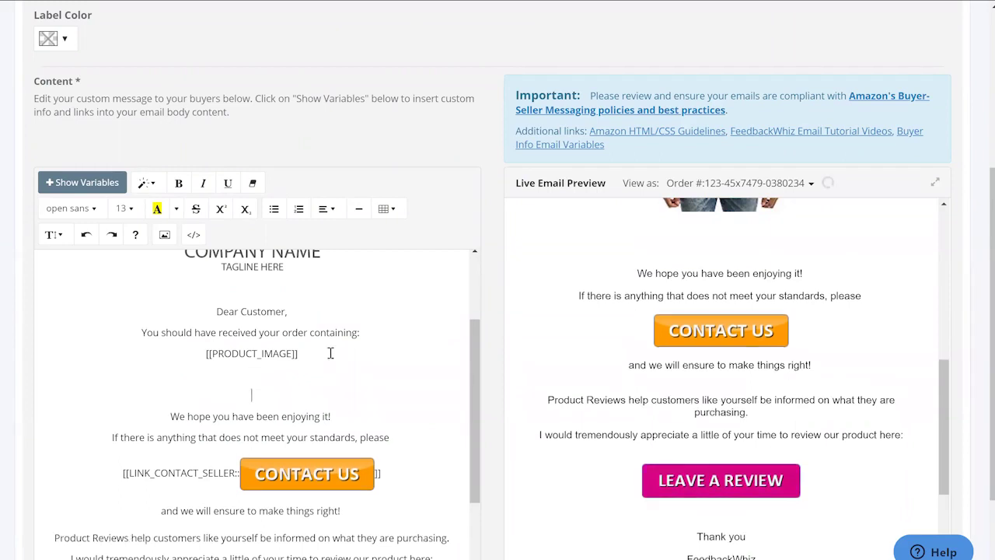
click(87, 185)
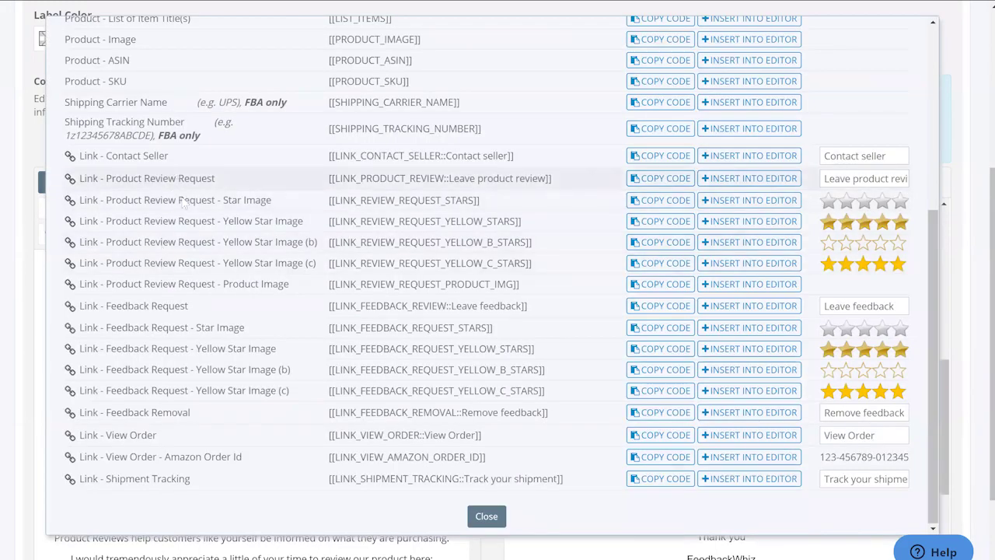
click(743, 160)
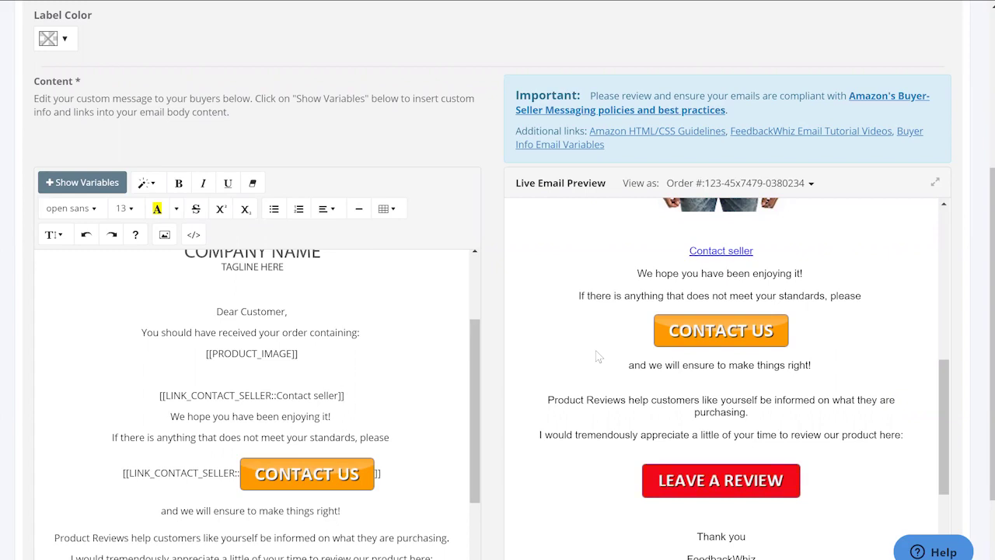
- Preview the email with the order for the DOSS Touch Bluetooth speaker and look through the whole message
scroll(598, 356, up, 1)
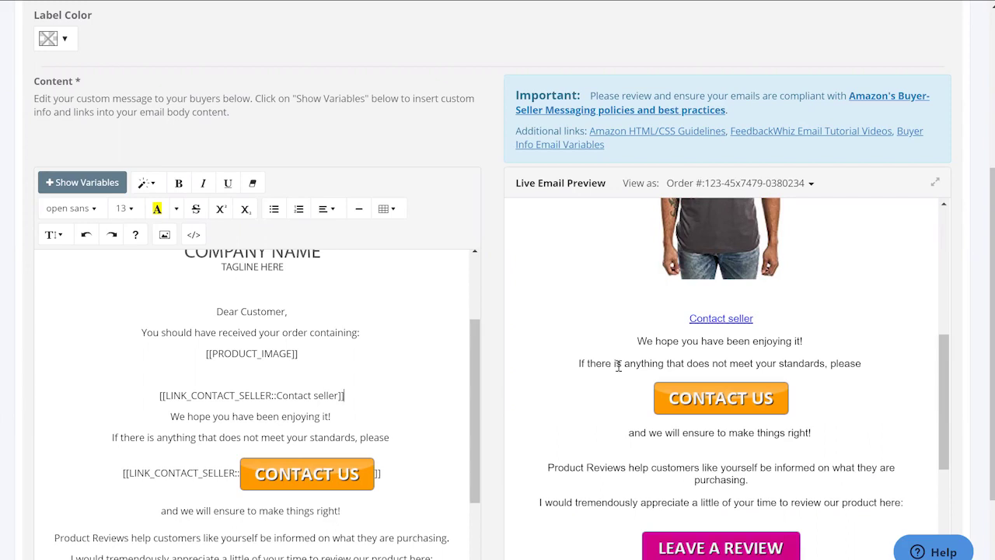
scroll(693, 363, up, 3)
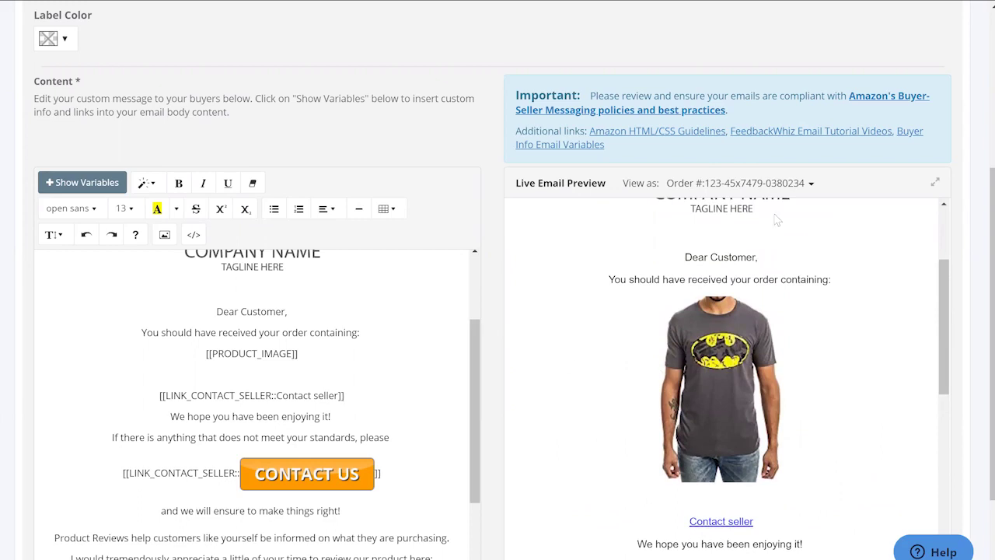
click(787, 185)
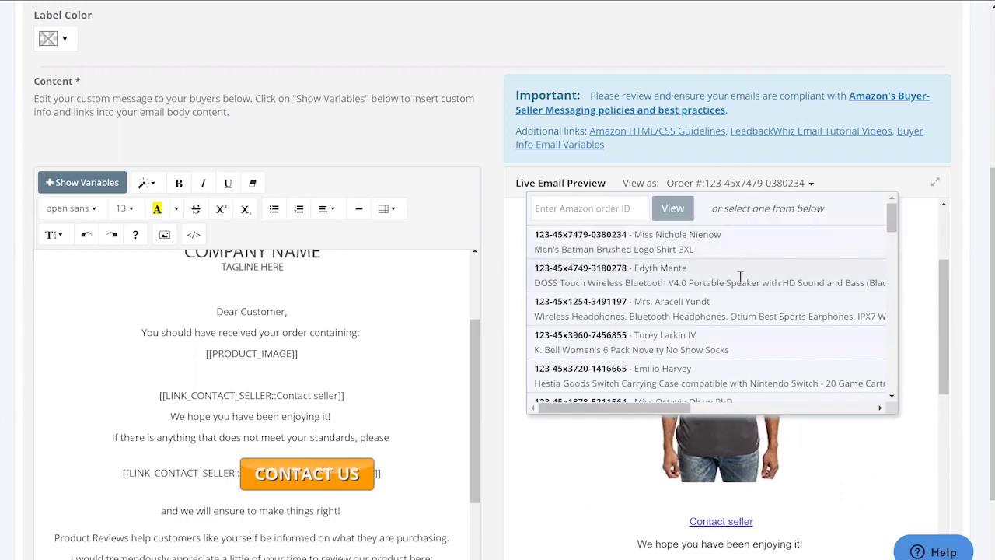
click(740, 277)
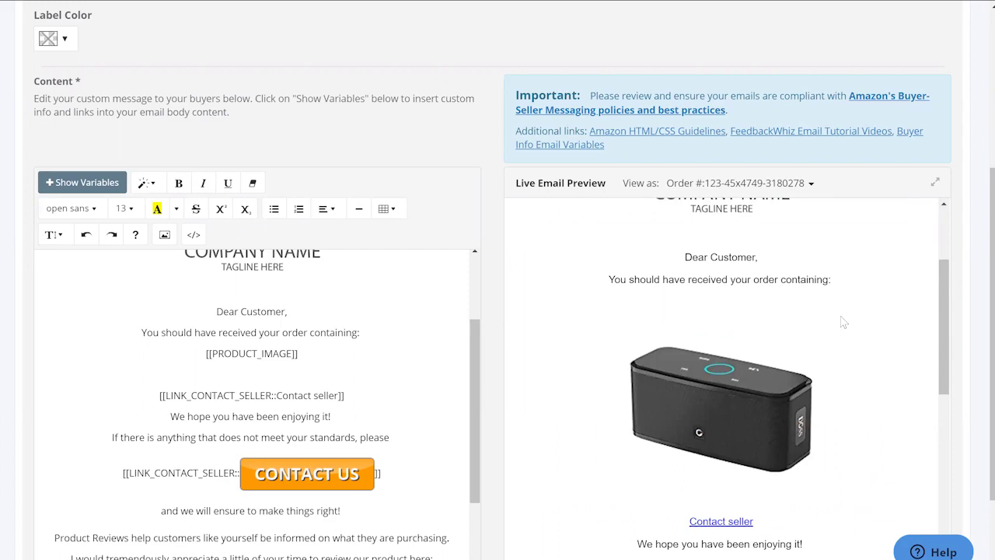
scroll(843, 321, down, 6)
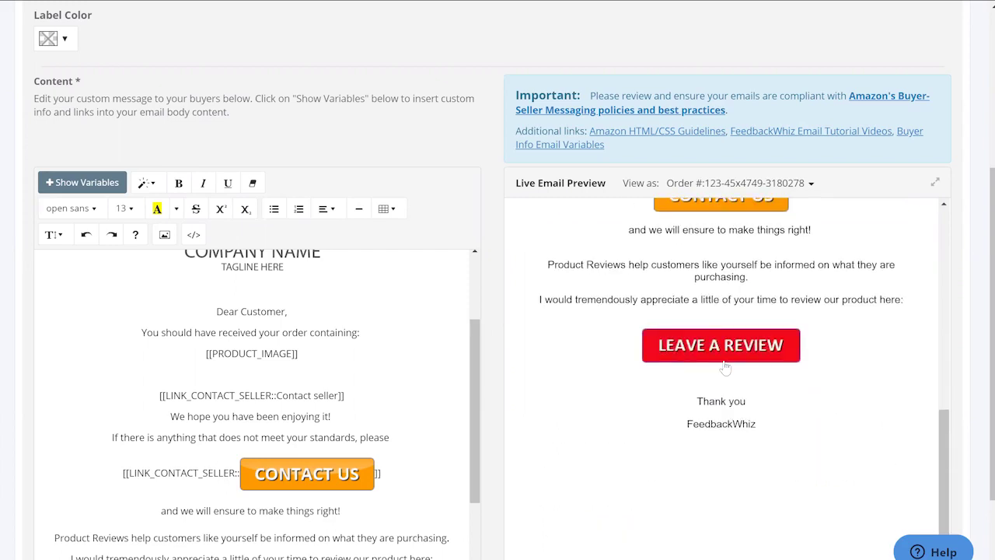
scroll(731, 342, up, 6)
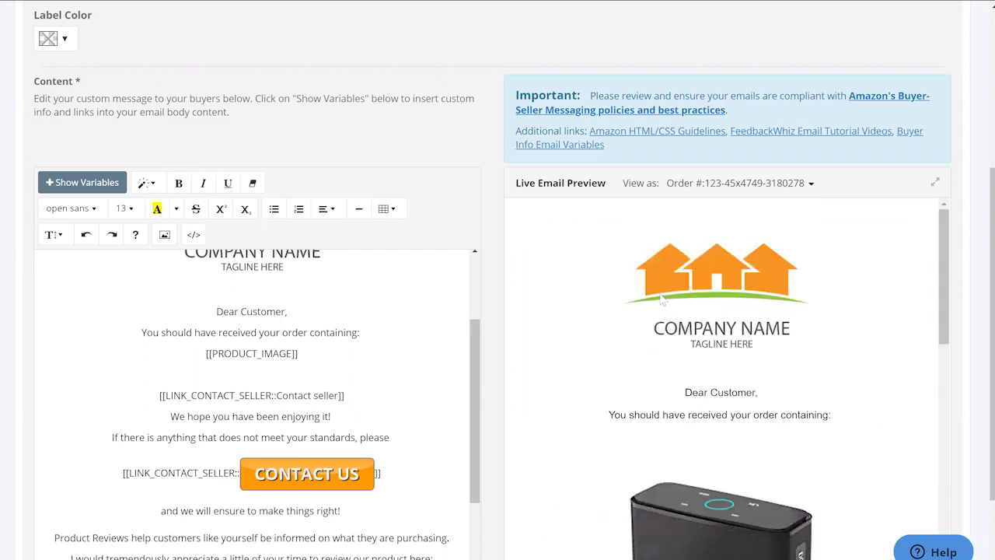
- Examine the template's email subject line and the order ID variable it uses
scroll(661, 299, up, 4)
scroll(647, 303, down, 2)
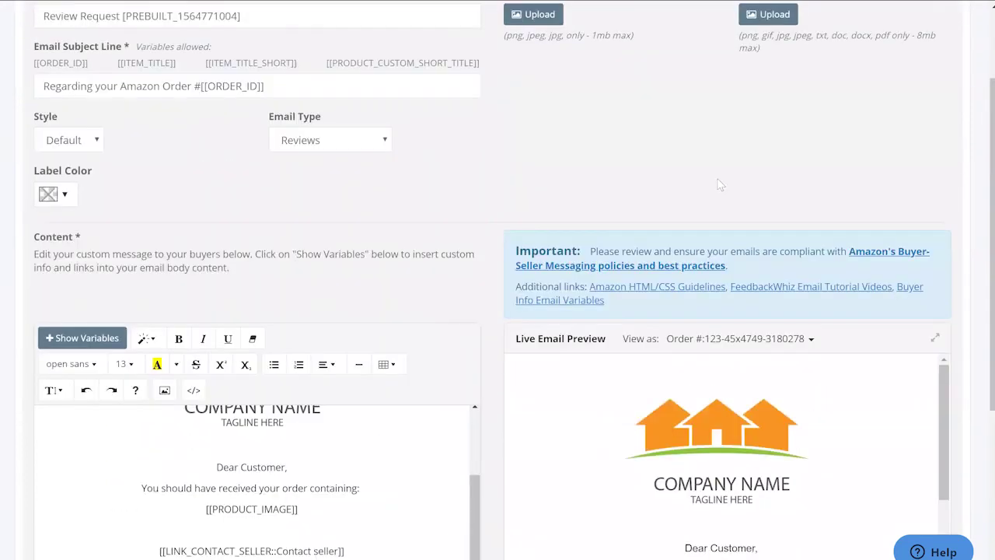
scroll(717, 185, up, 2)
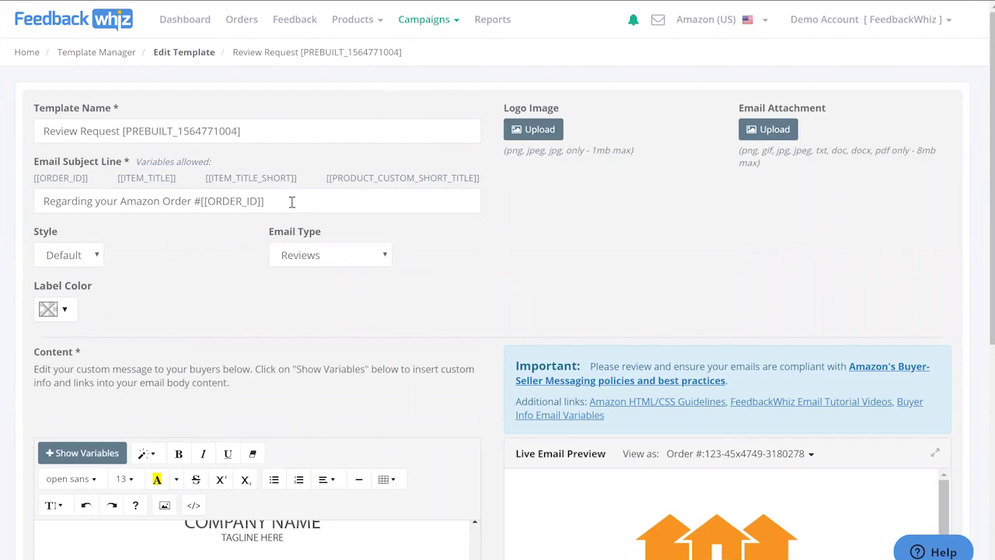
drag(291, 202, 106, 202)
click(129, 202)
drag(265, 202, 175, 201)
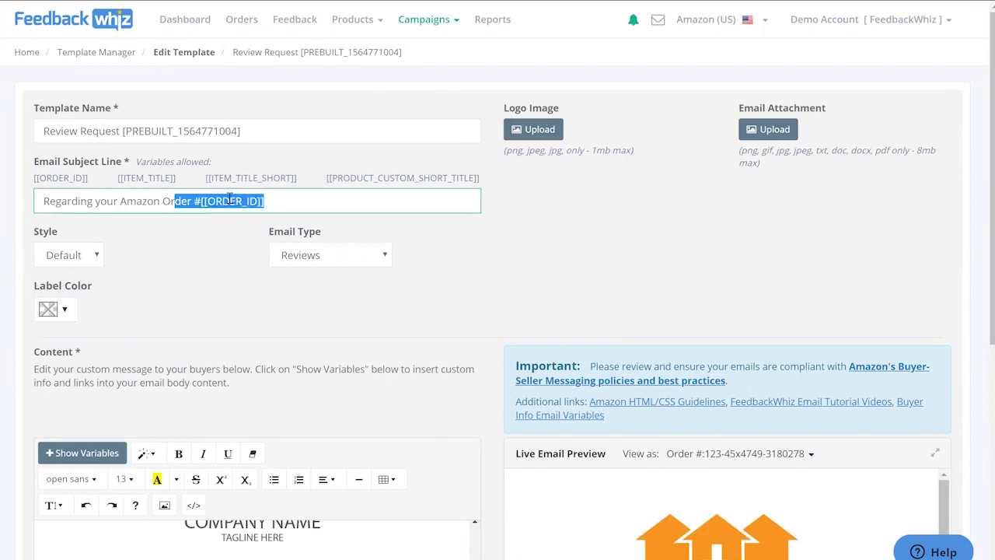
key(ctrl+a)
click(220, 204)
triple_click(265, 202)
click(273, 203)
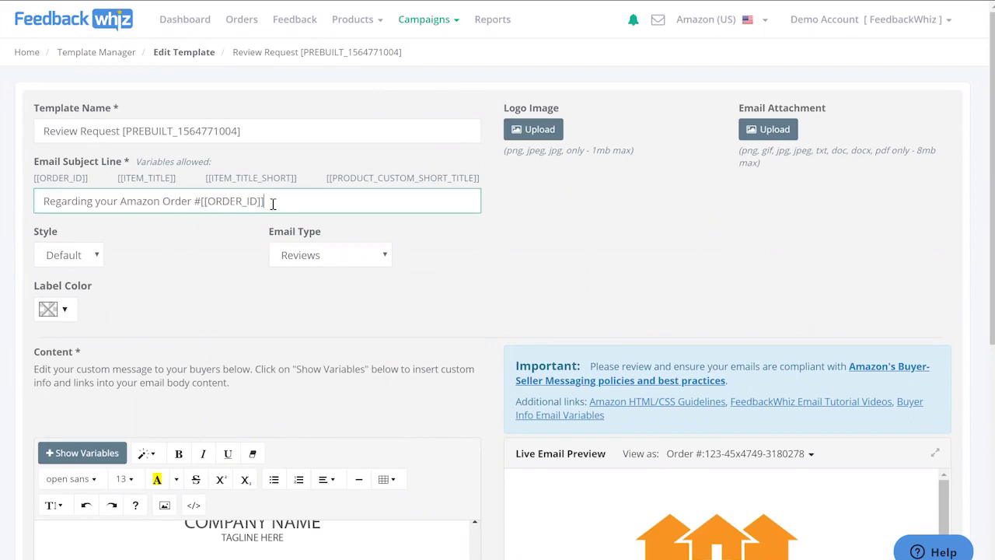
triple_click(46, 204)
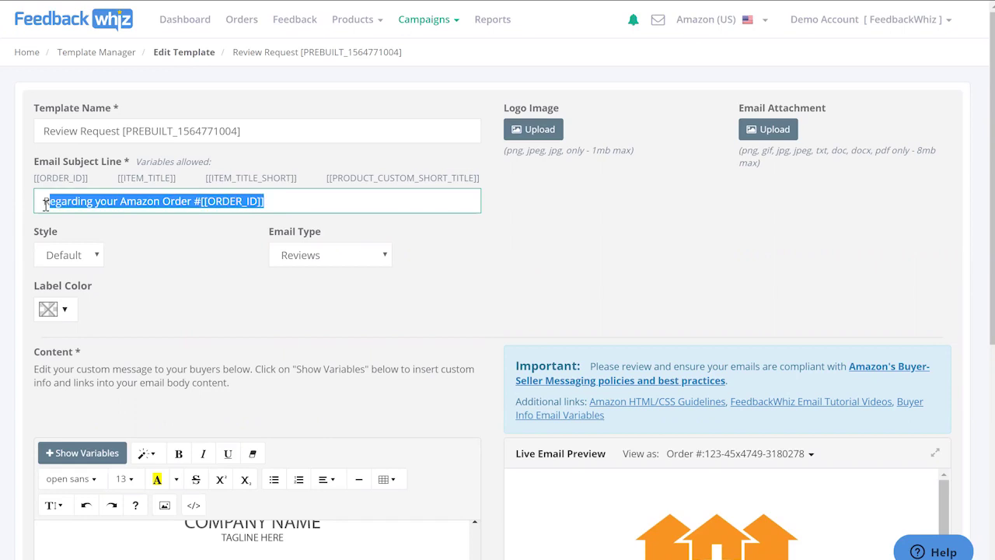
click(281, 196)
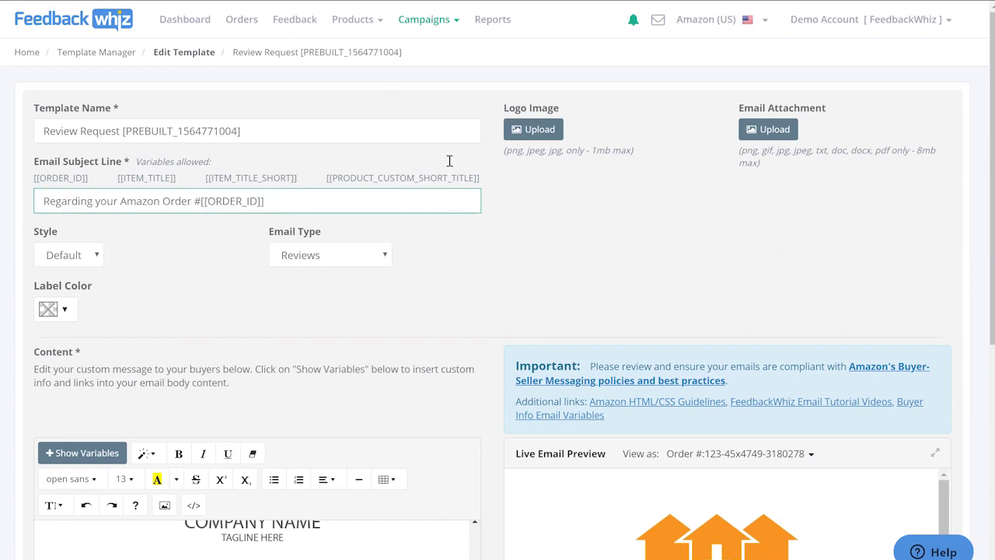
- Leave the template without saving and open the Customer Feedback Request - 4DAY campaign from the Campaign Manager
mouse_move(433, 35)
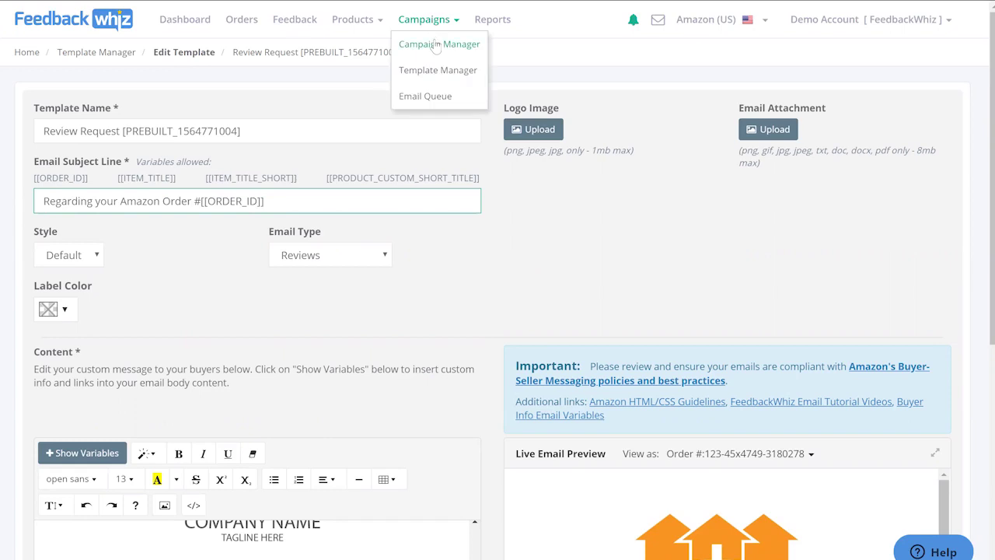
click(440, 45)
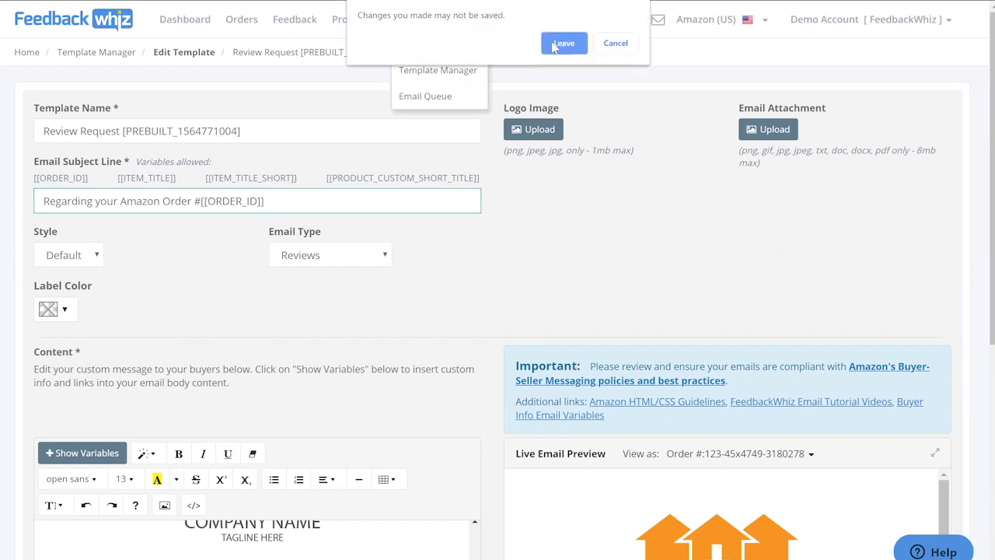
click(563, 44)
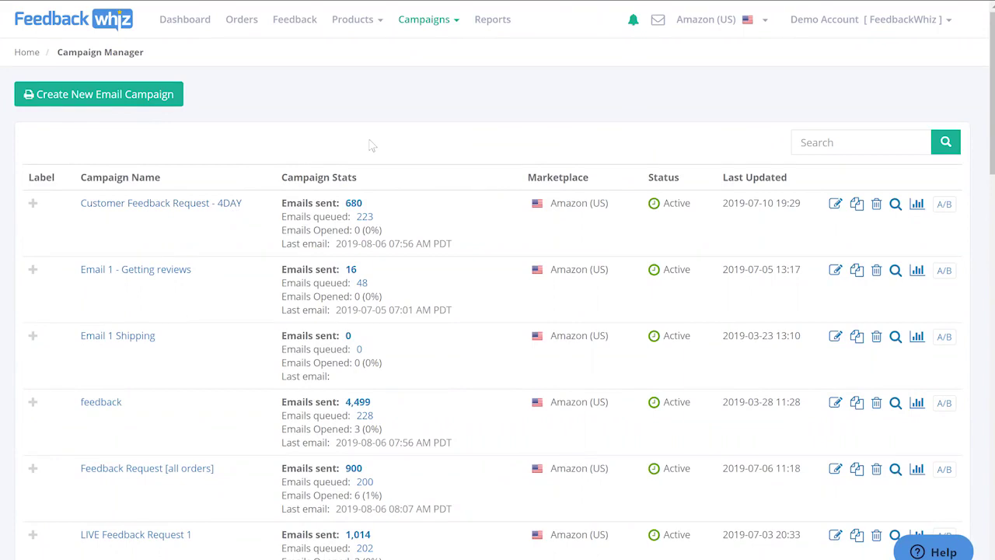
click(224, 205)
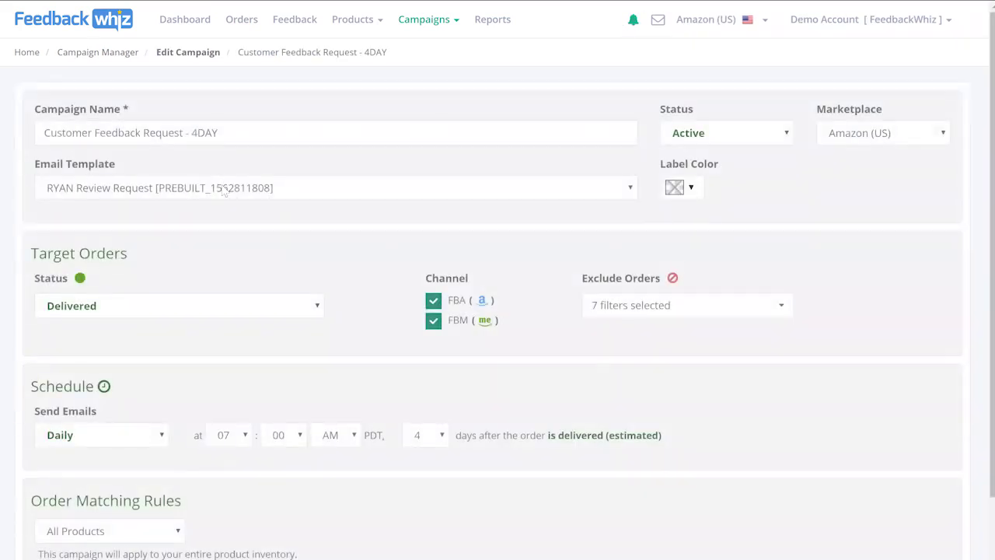
- Check the campaign's email template selection and its name
click(224, 194)
click(351, 136)
click(333, 155)
scroll(188, 210, down, 1)
- Review the order status options and set the campaign's target order status to Shipped
click(257, 245)
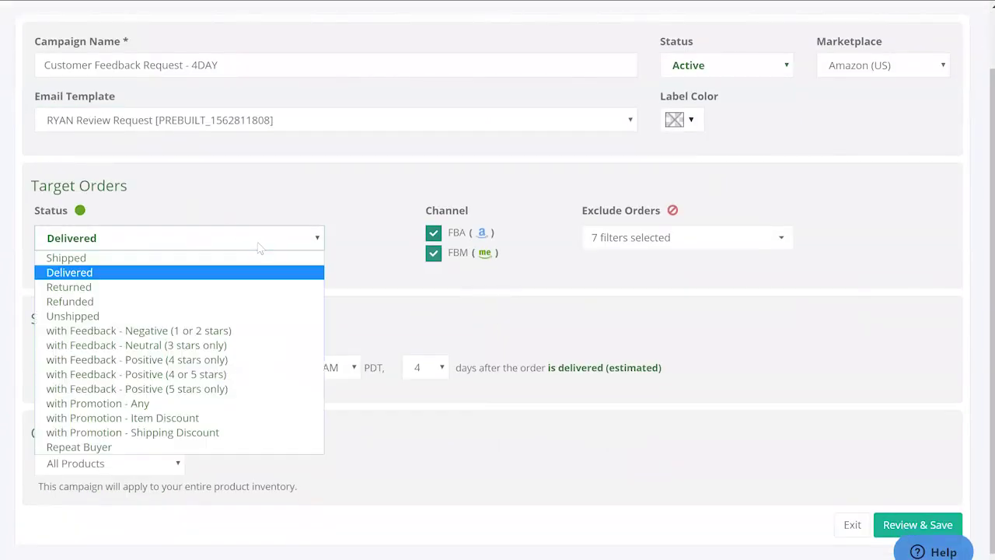
click(256, 199)
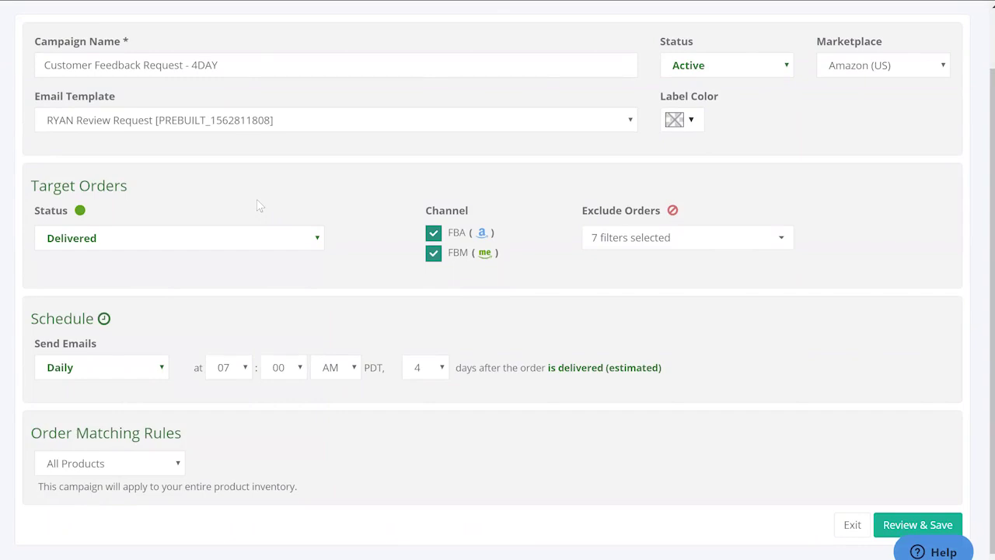
click(241, 251)
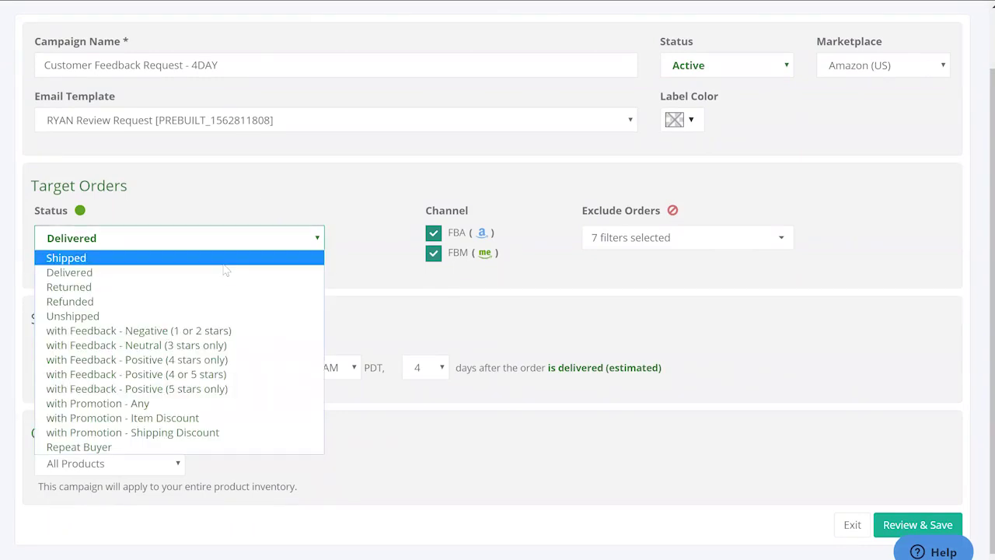
click(241, 257)
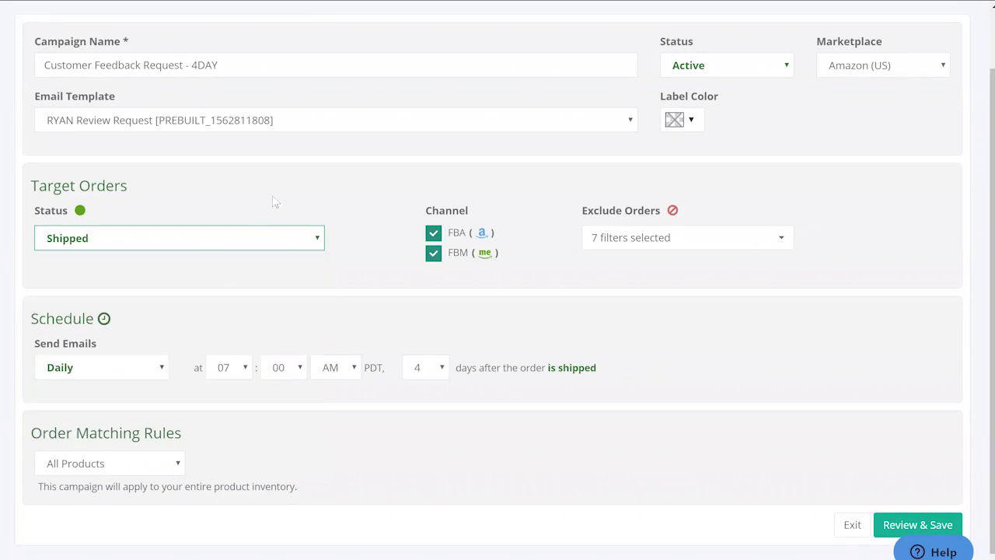
- Check the send frequency options in the campaign's schedule and set the emails to Daily
click(157, 372)
click(150, 400)
click(146, 378)
click(147, 384)
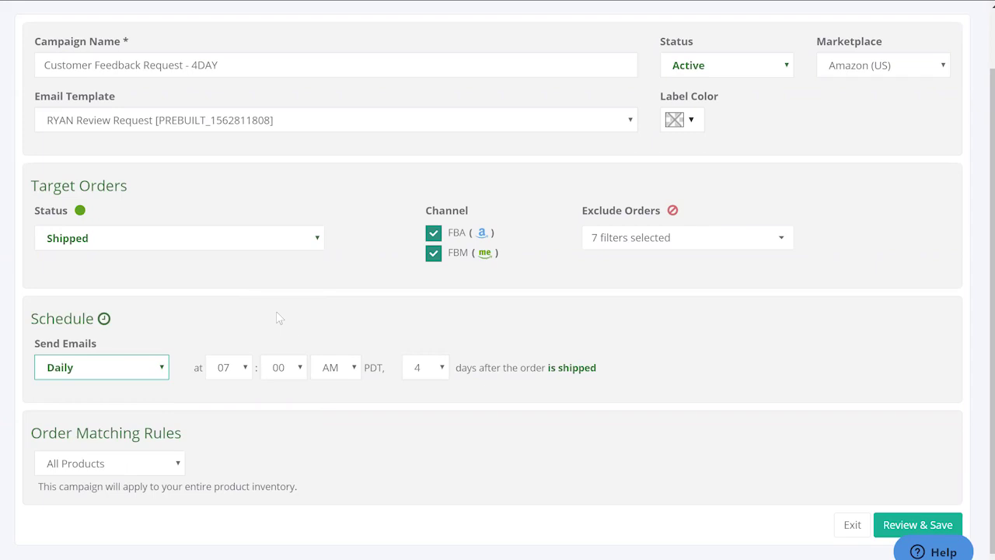
- Review the available send hours and the options for the number of days after the order is shipped
click(245, 371)
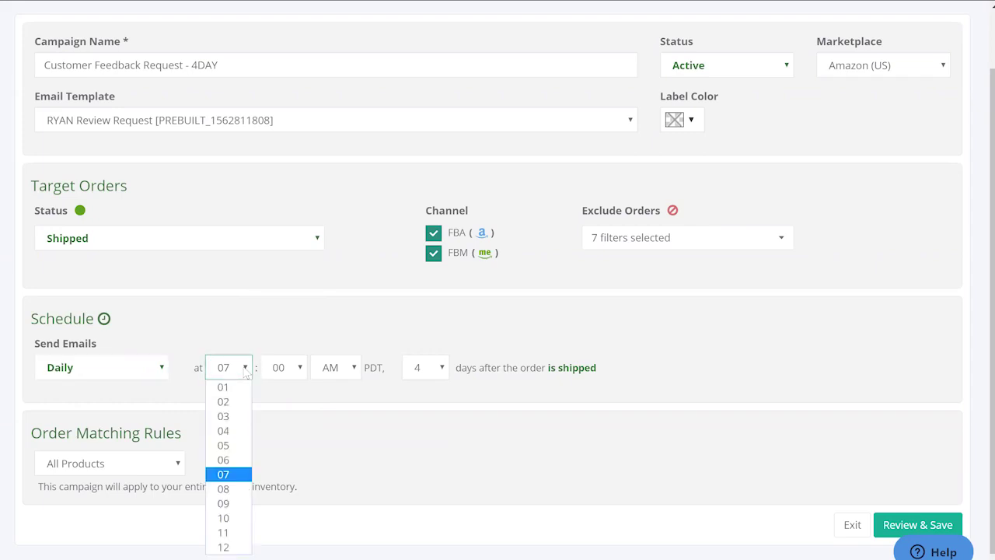
click(254, 334)
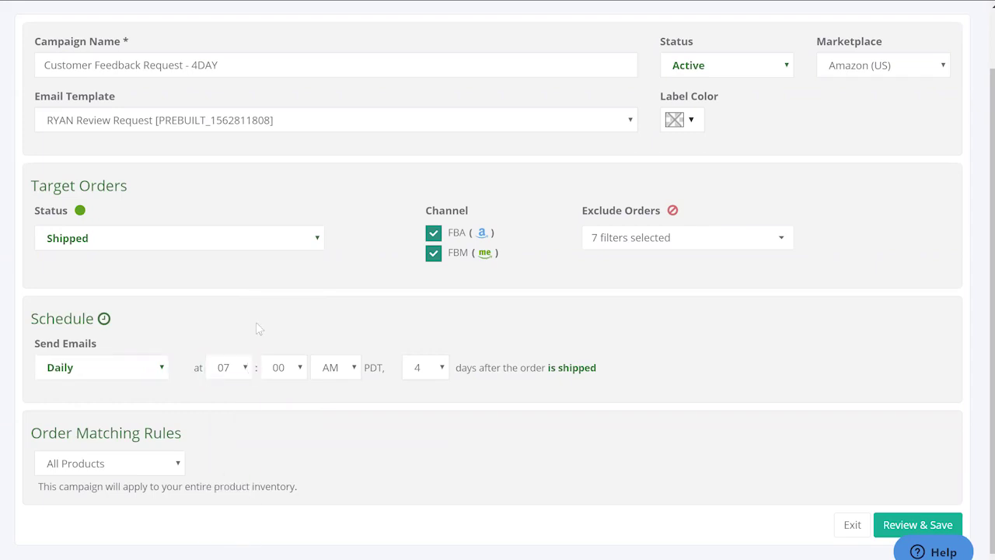
click(440, 369)
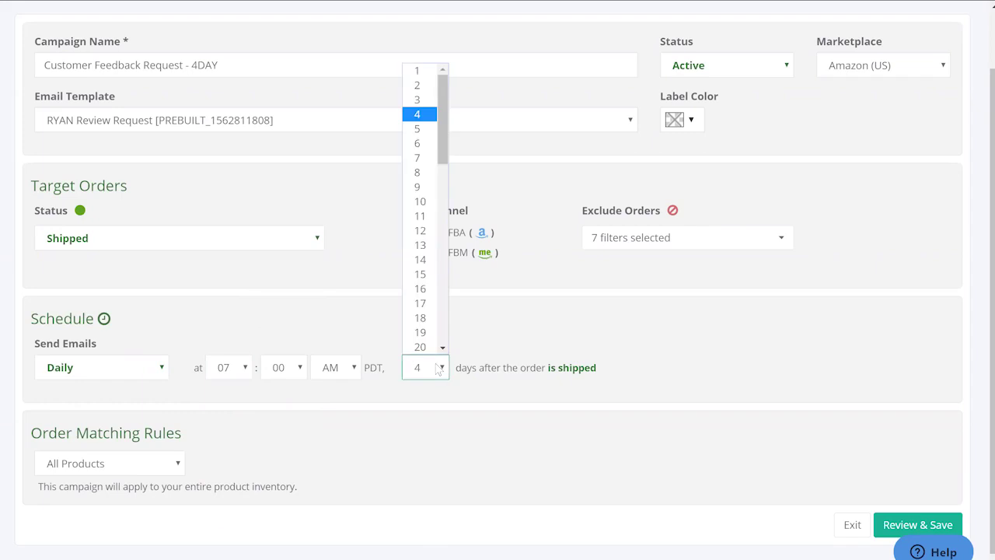
click(501, 309)
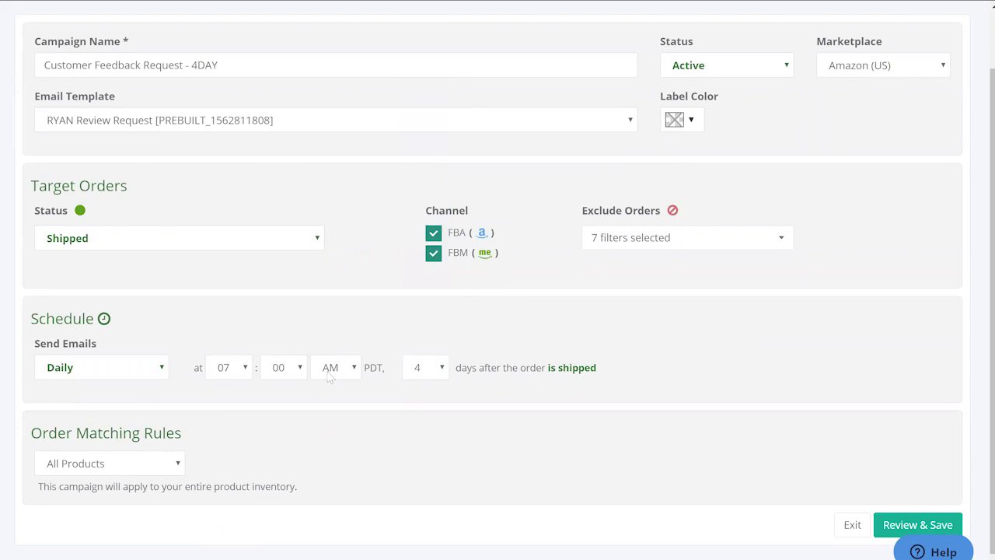
- Review the campaign's order exclusion filters and also exclude orders with Repeat Buyers
click(646, 241)
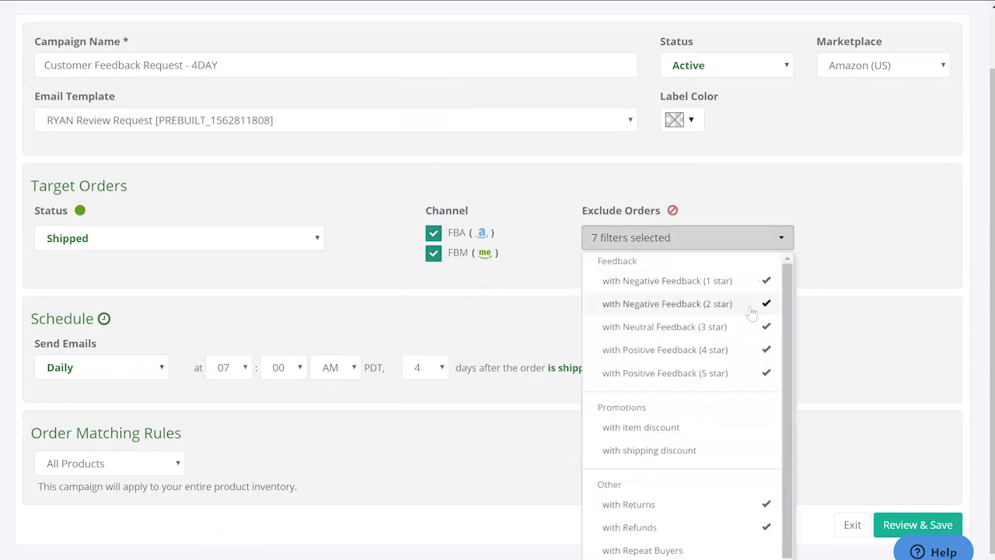
scroll(743, 303, down, 1)
scroll(740, 301, up, 1)
scroll(238, 25, up, 1)
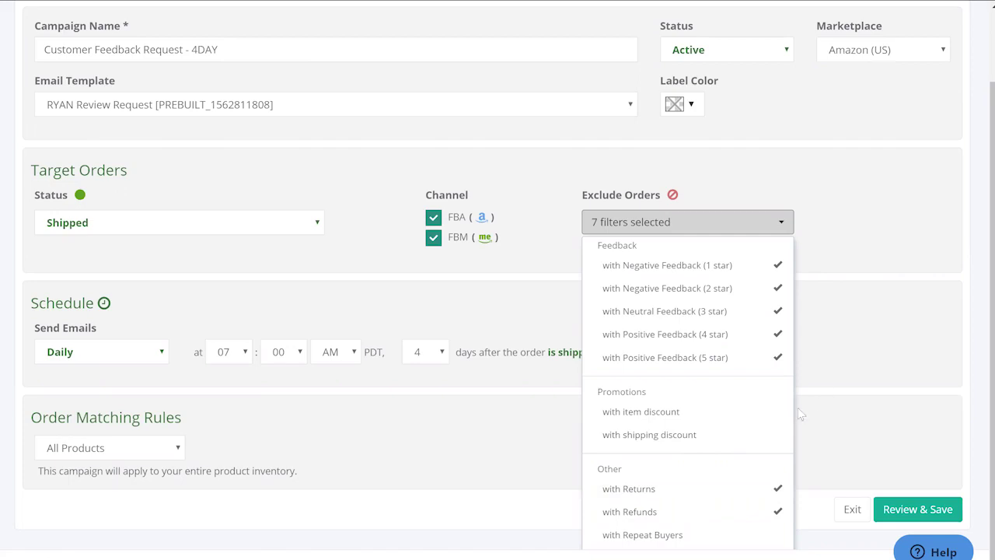
click(715, 535)
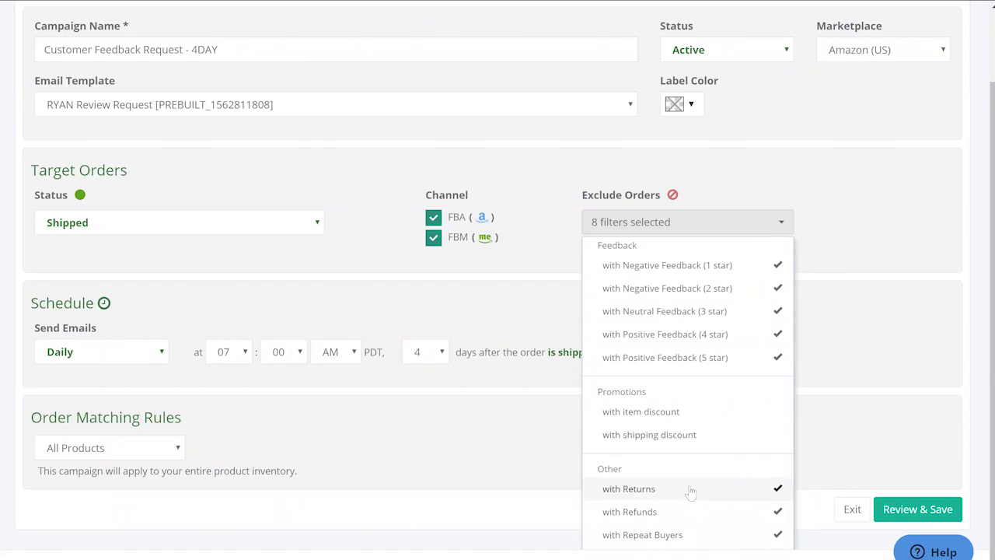
click(542, 452)
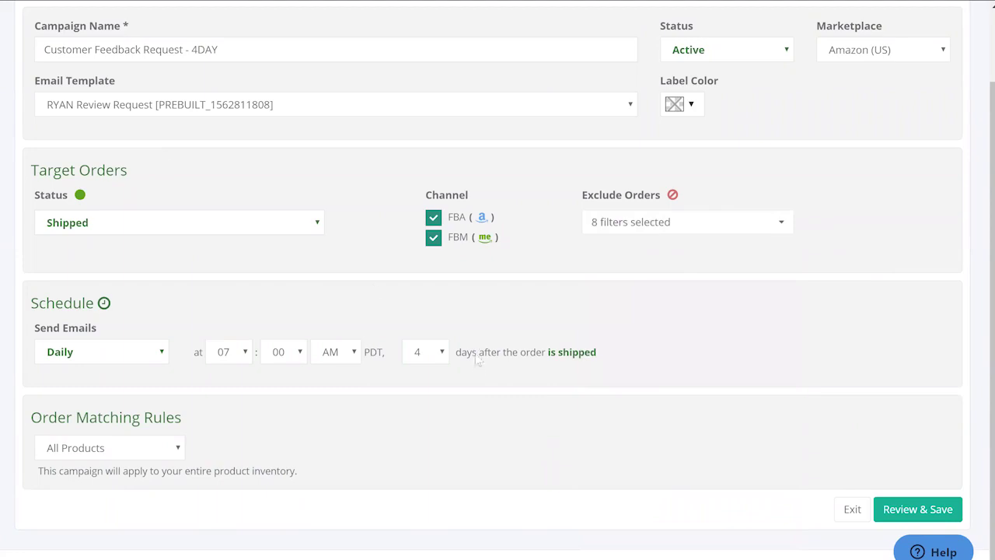
- Try the Repeat Buyer and 5-star feedback target statuses, and set the status to with Feedback - Negative (1 or 2 stars)
click(320, 227)
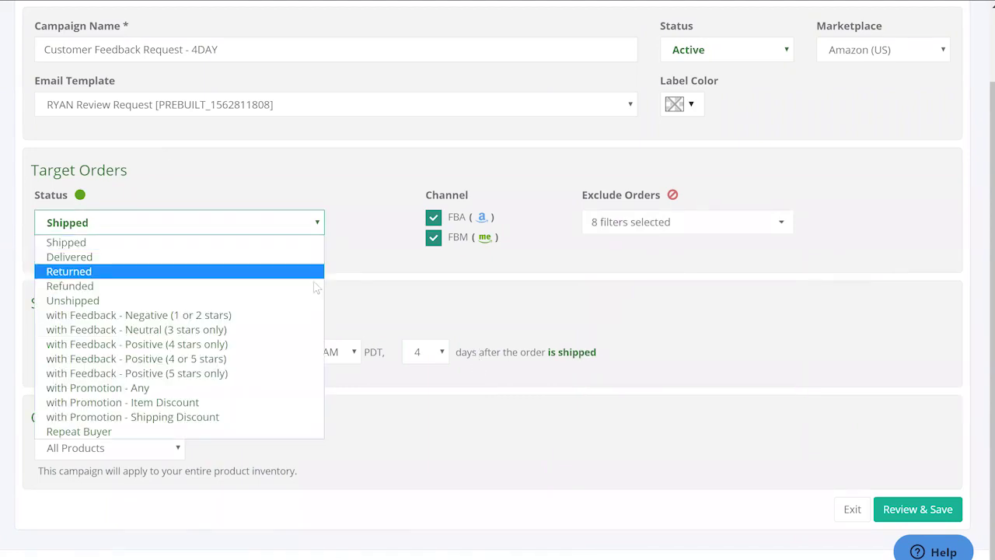
click(262, 432)
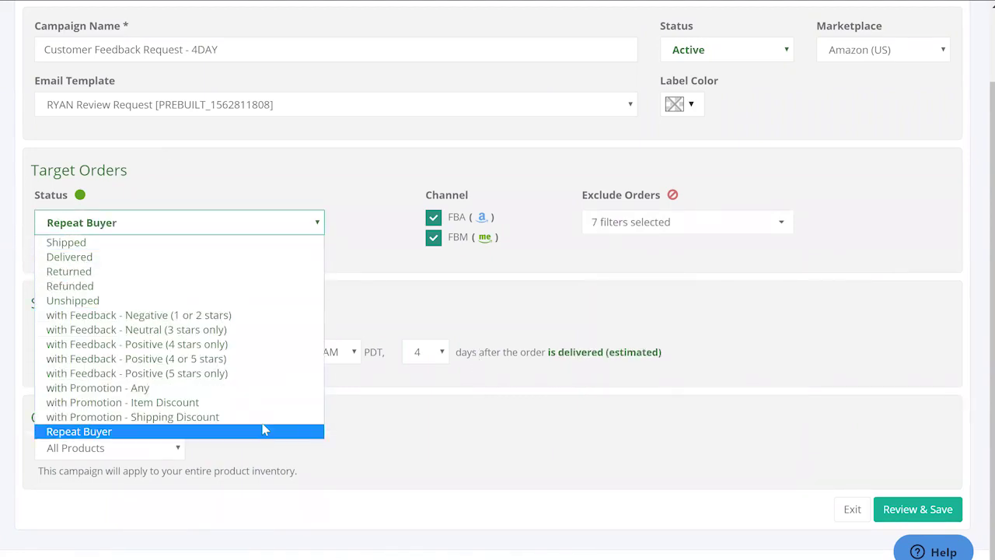
click(319, 223)
click(283, 375)
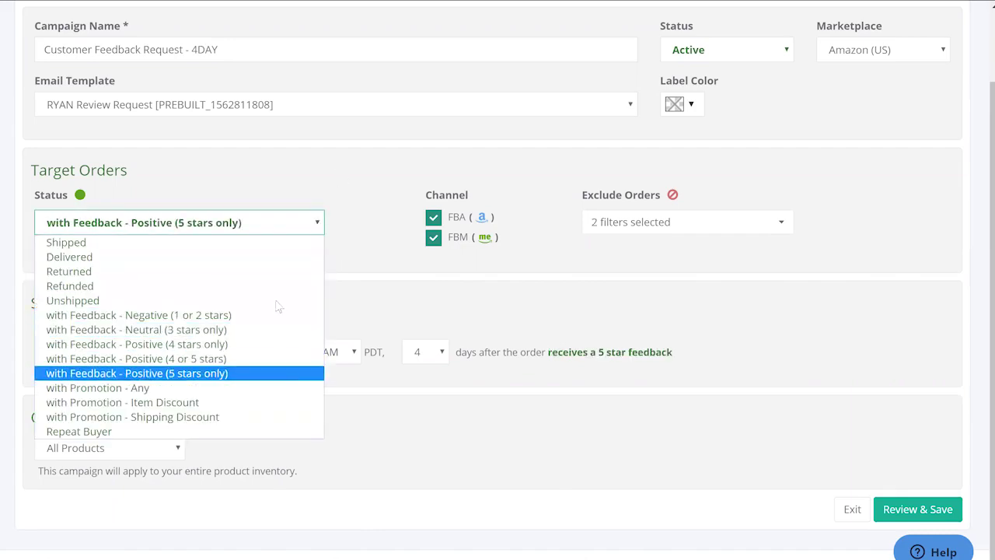
click(269, 227)
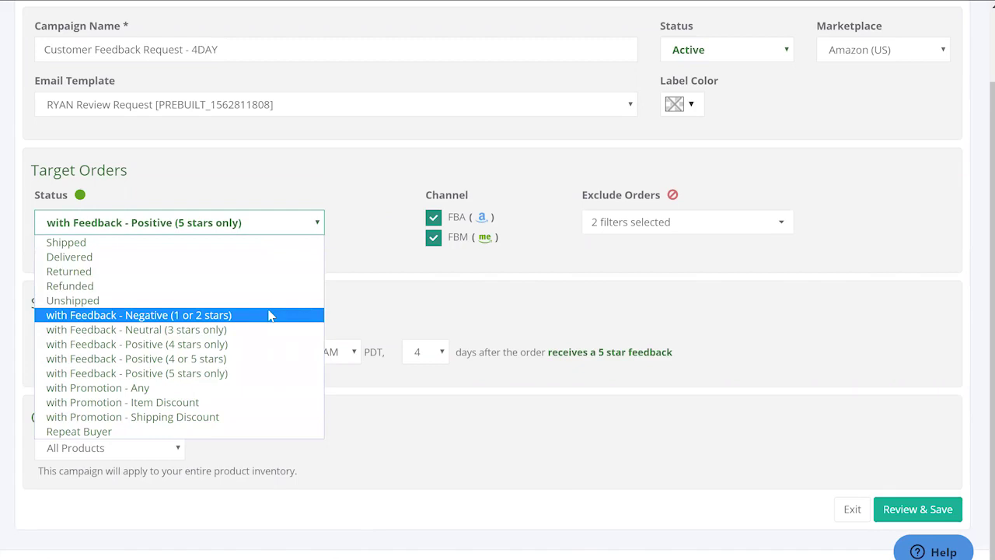
click(266, 315)
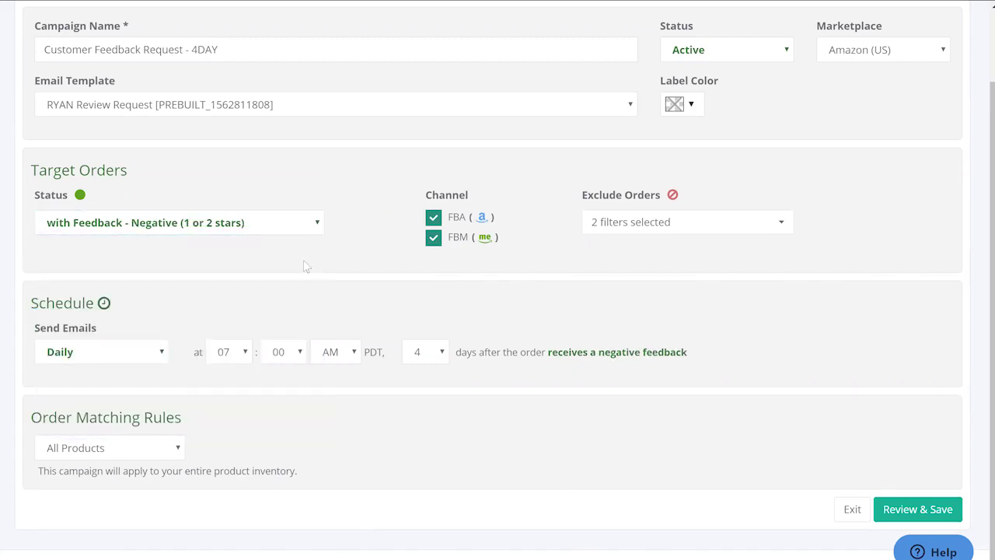
- Set the order matching rule to ASIN(s) Equal and open the list of products to match
click(184, 448)
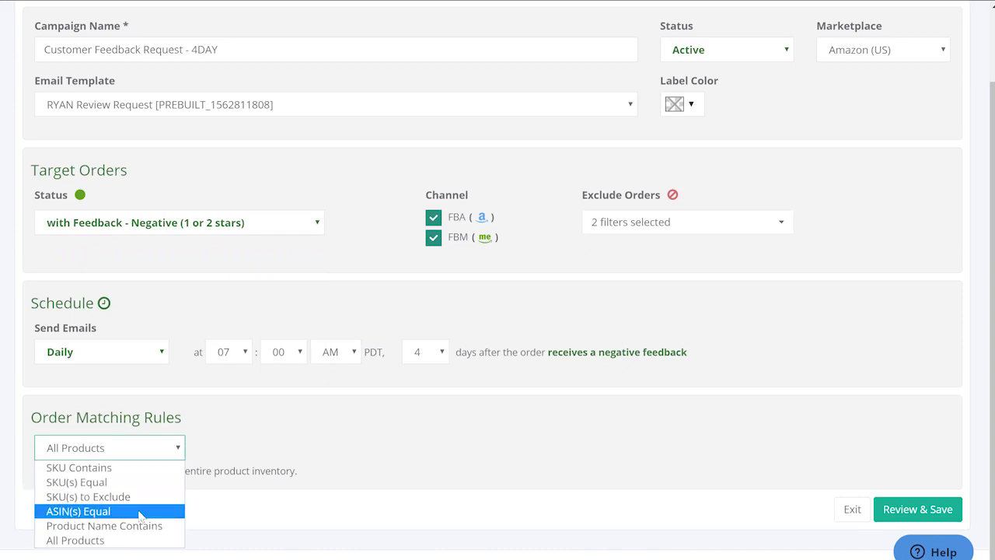
click(140, 511)
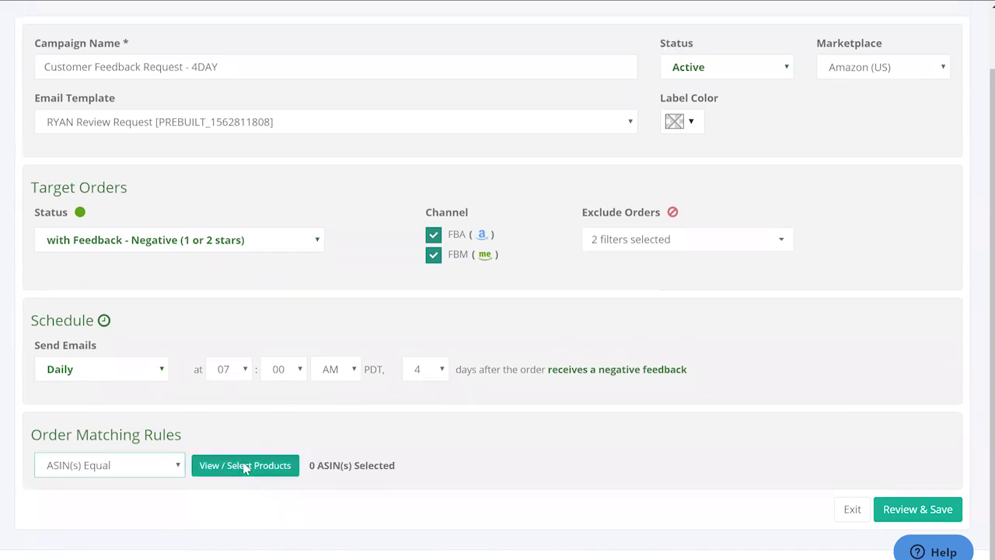
click(245, 465)
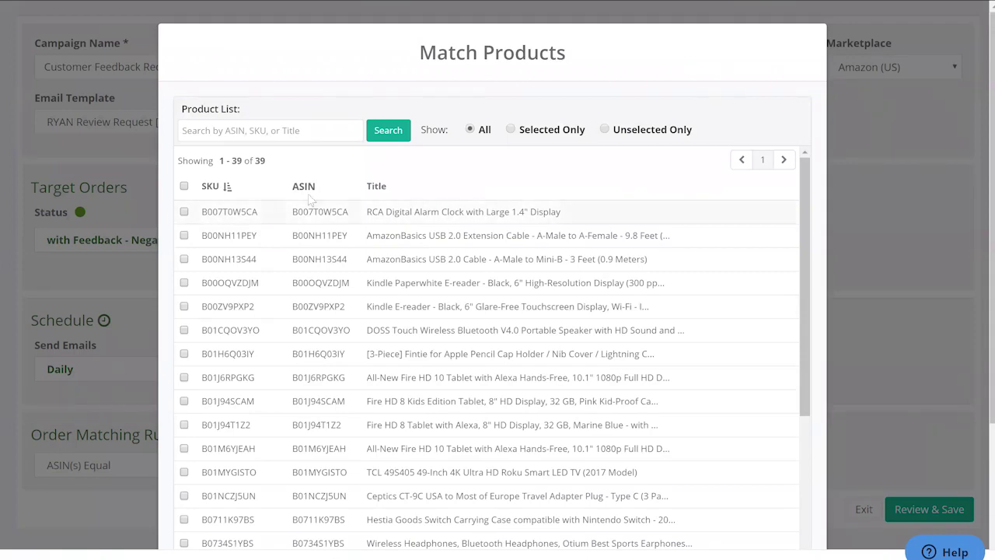
- Match the campaign to the RCA alarm clock, the AmazonBasics USB 2.0 extension cable and the AmazonBasics A-Male to Mini-B cable
click(277, 218)
click(275, 241)
click(271, 261)
scroll(625, 237, down, 10)
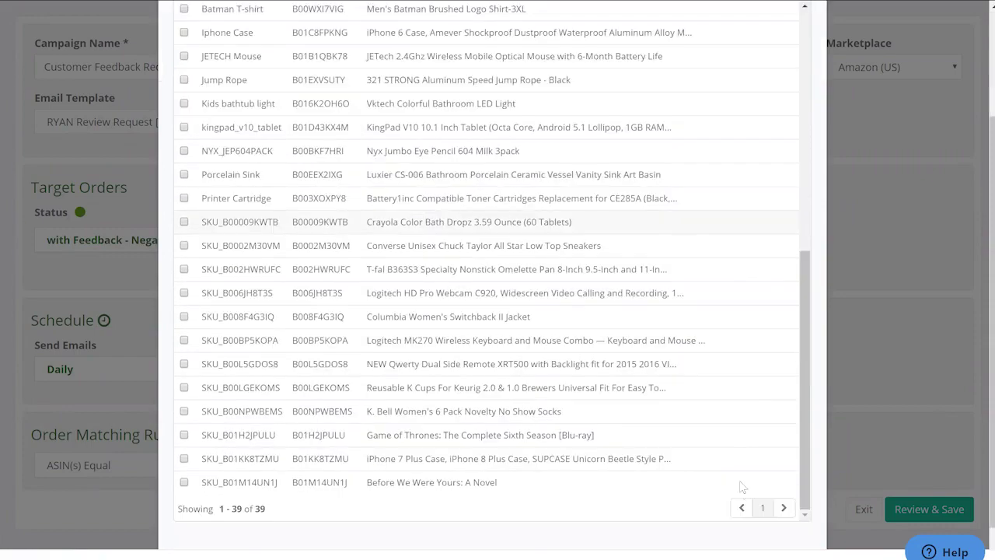
scroll(741, 485, down, 2)
click(768, 532)
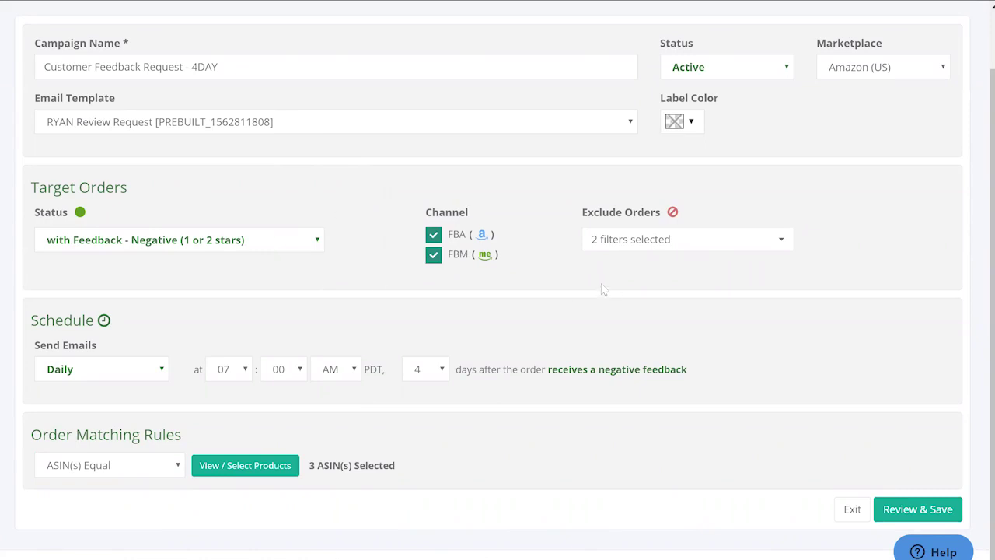
- Open the campaign update dialog, review the day ranges for emailing past orders, and close it without updating
click(933, 513)
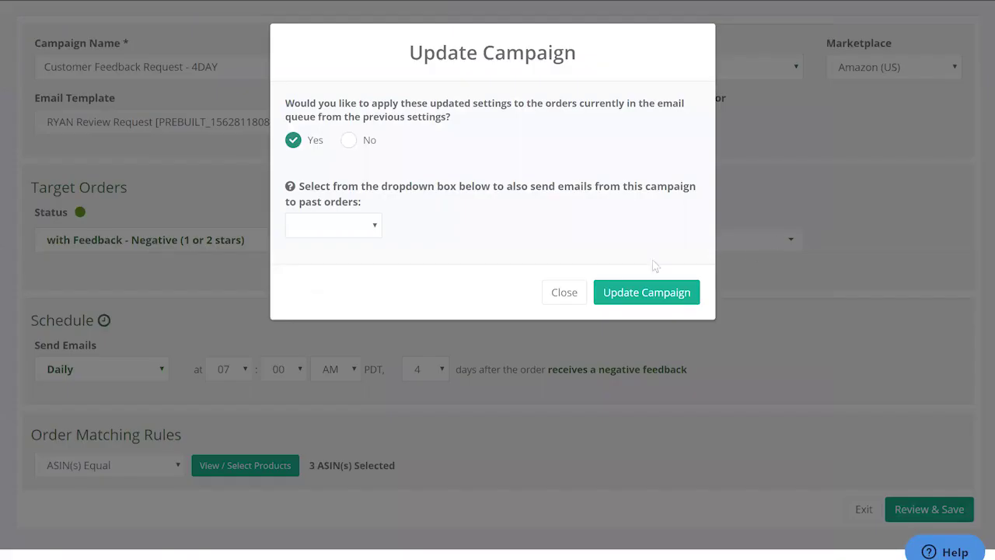
click(372, 225)
scroll(350, 357, down, 8)
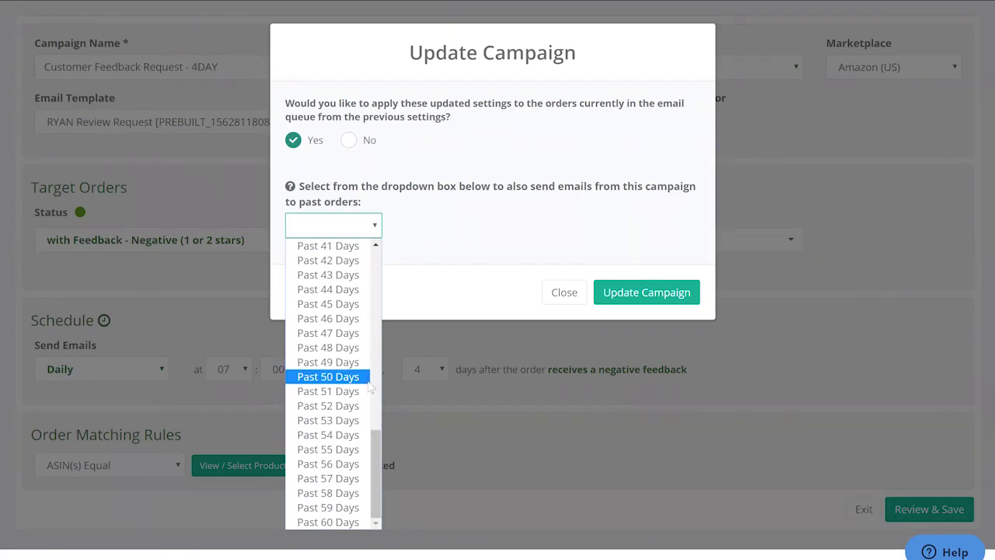
scroll(342, 261, up, 7)
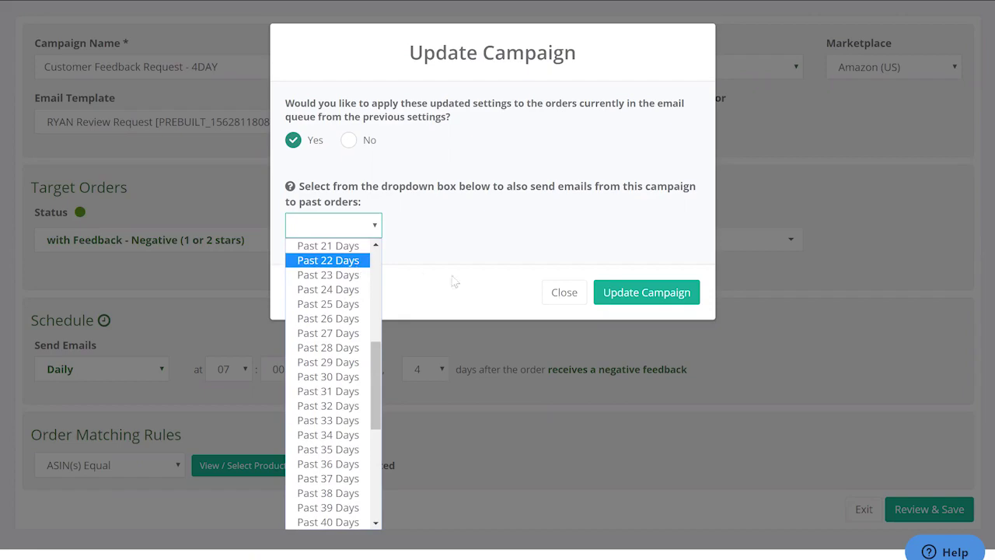
click(564, 292)
click(564, 292)
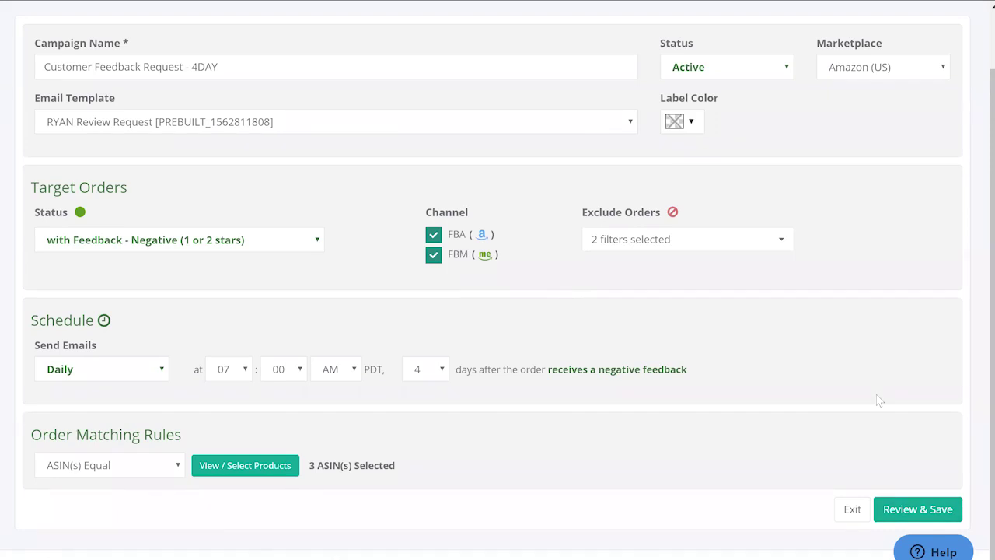
scroll(875, 394, up, 1)
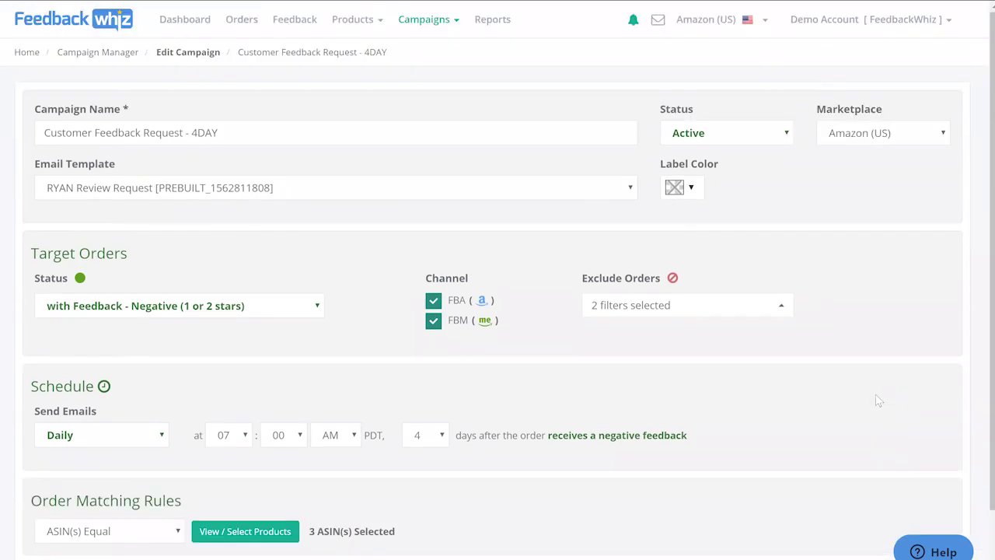
scroll(875, 394, down, 1)
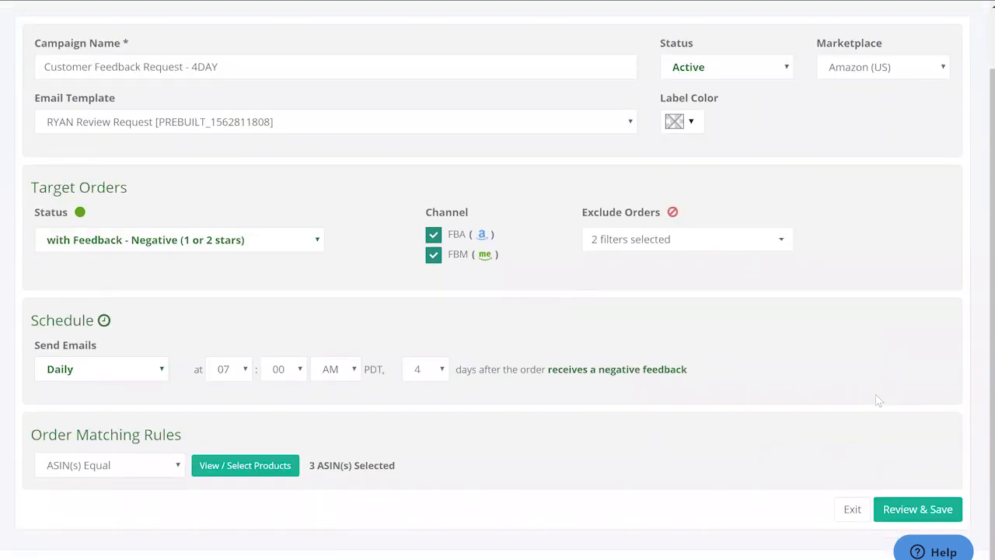